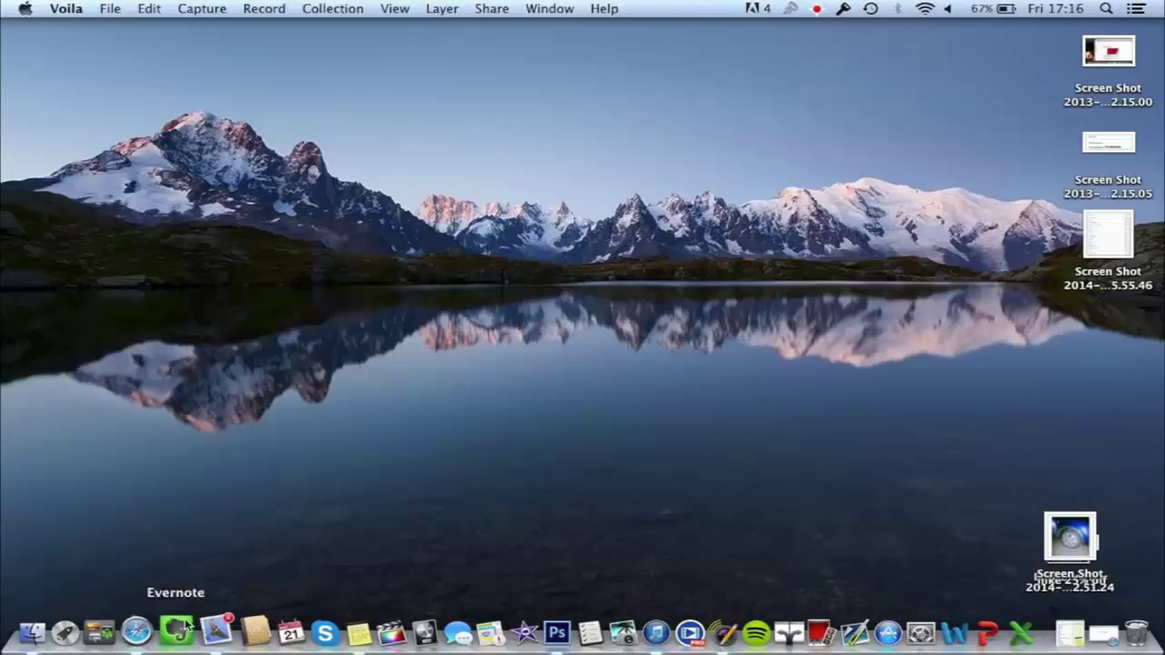
Step: In Safari, search Google for 'utorrent' and open the official utorrent.com site
left_click(145, 634)
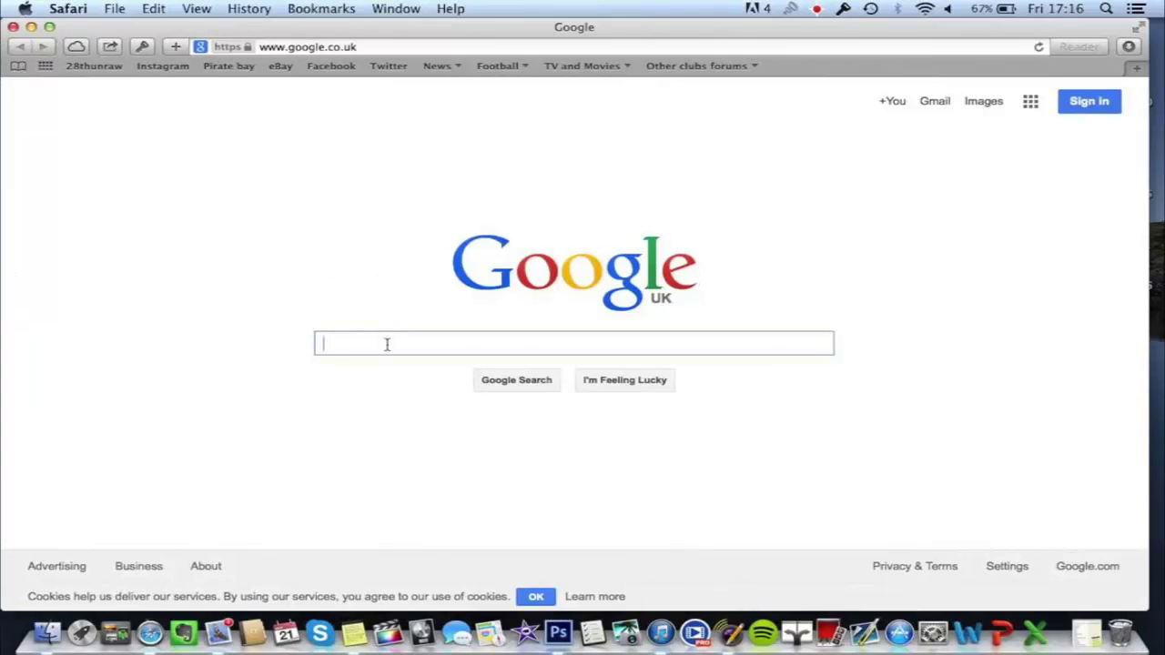
type("uto")
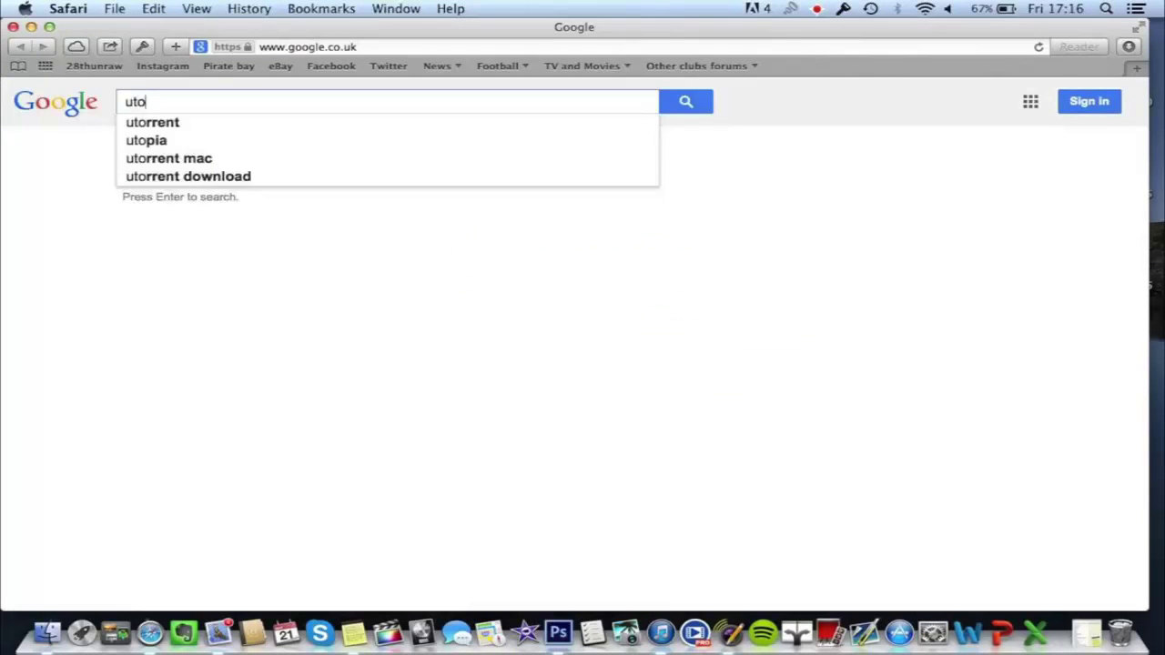
key("BackSpace")
type("o")
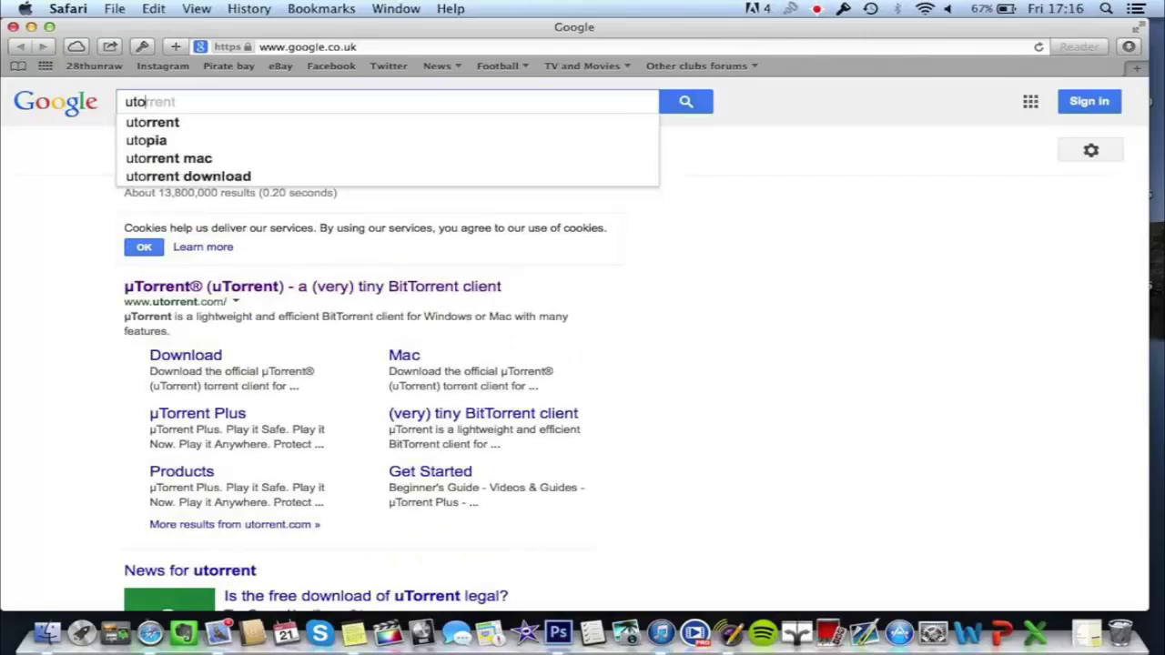
type("re")
key("Down")
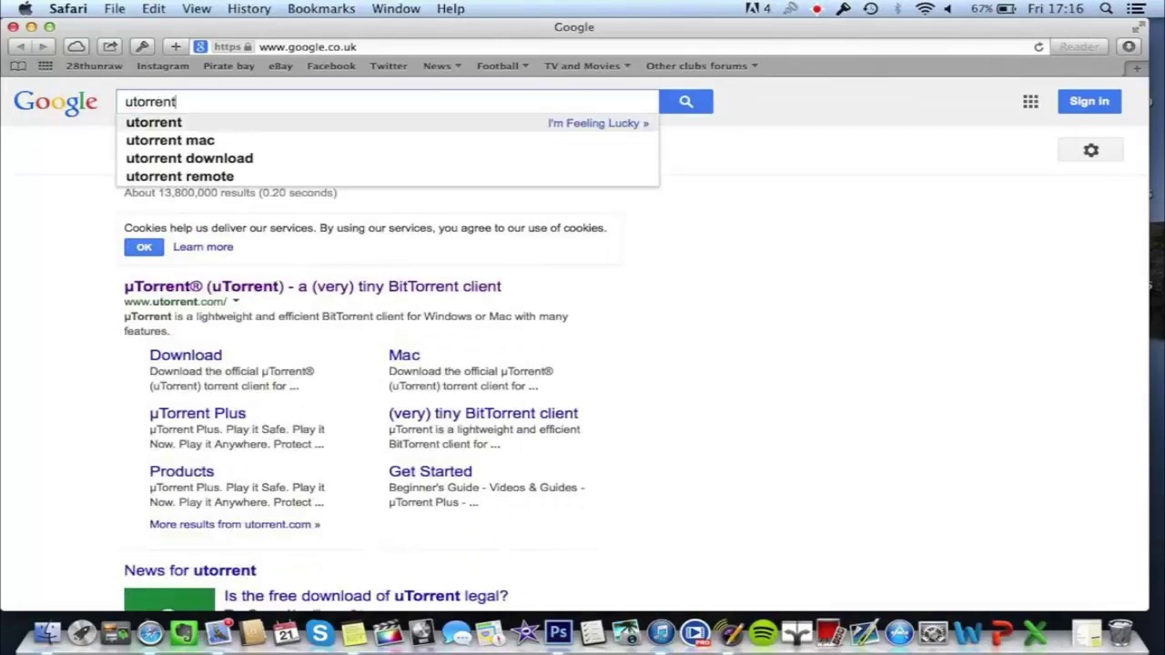
key("Return")
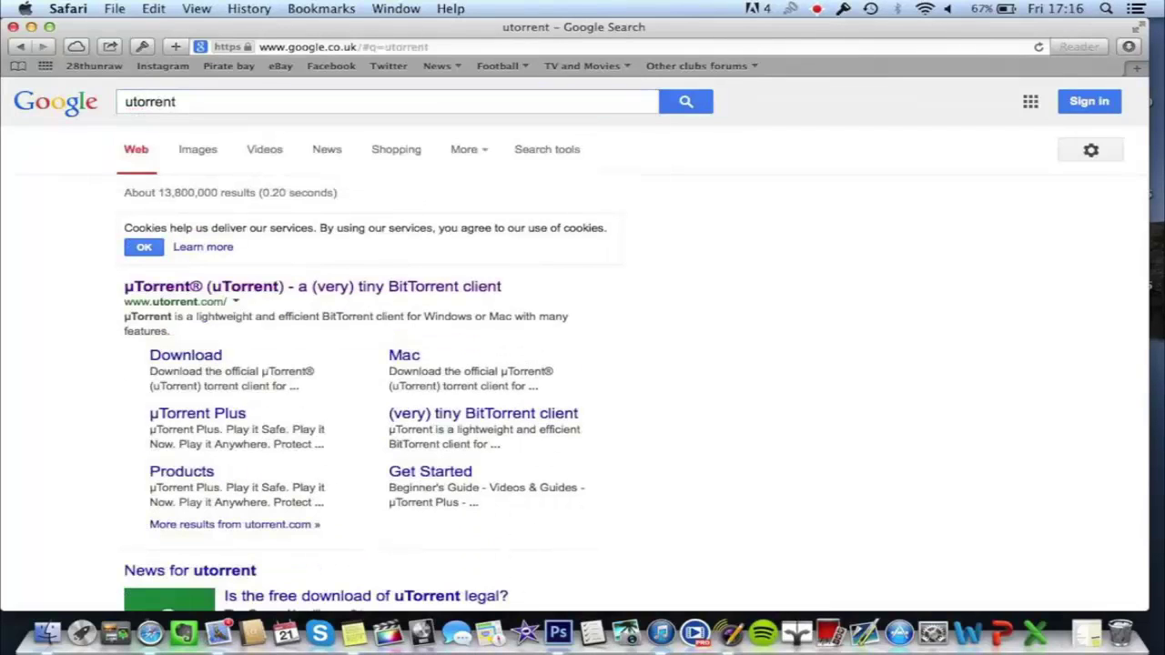
left_click(266, 290)
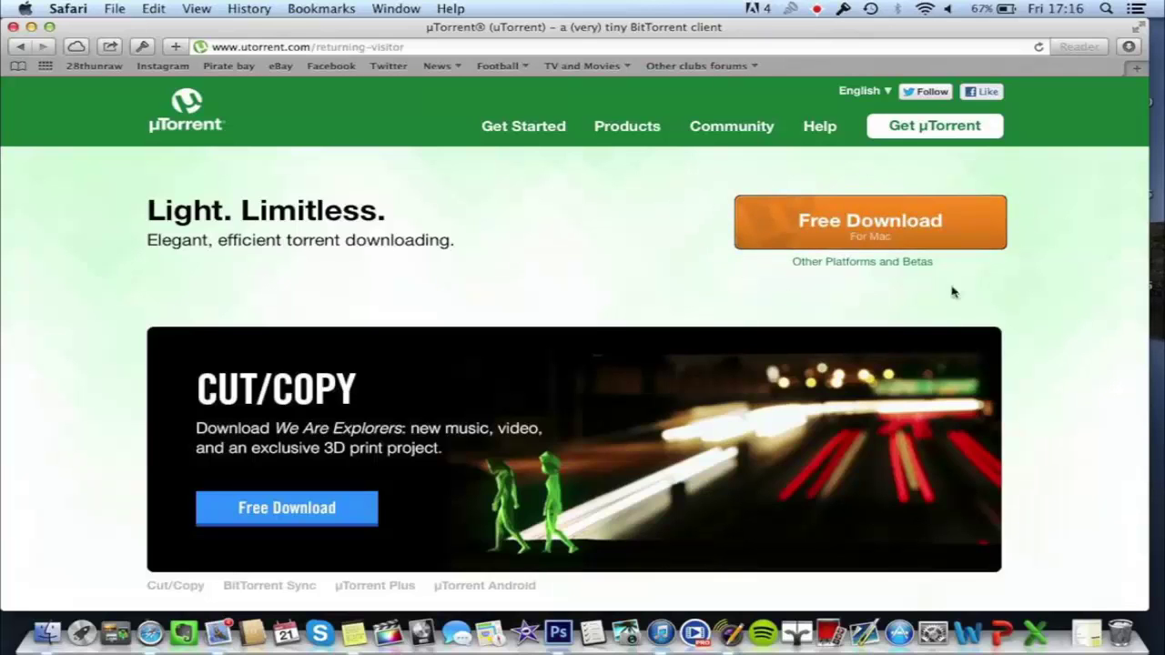
Step: Download the free Mac installer and select uTorrent-2.dmg in the Downloads list
left_click(938, 221)
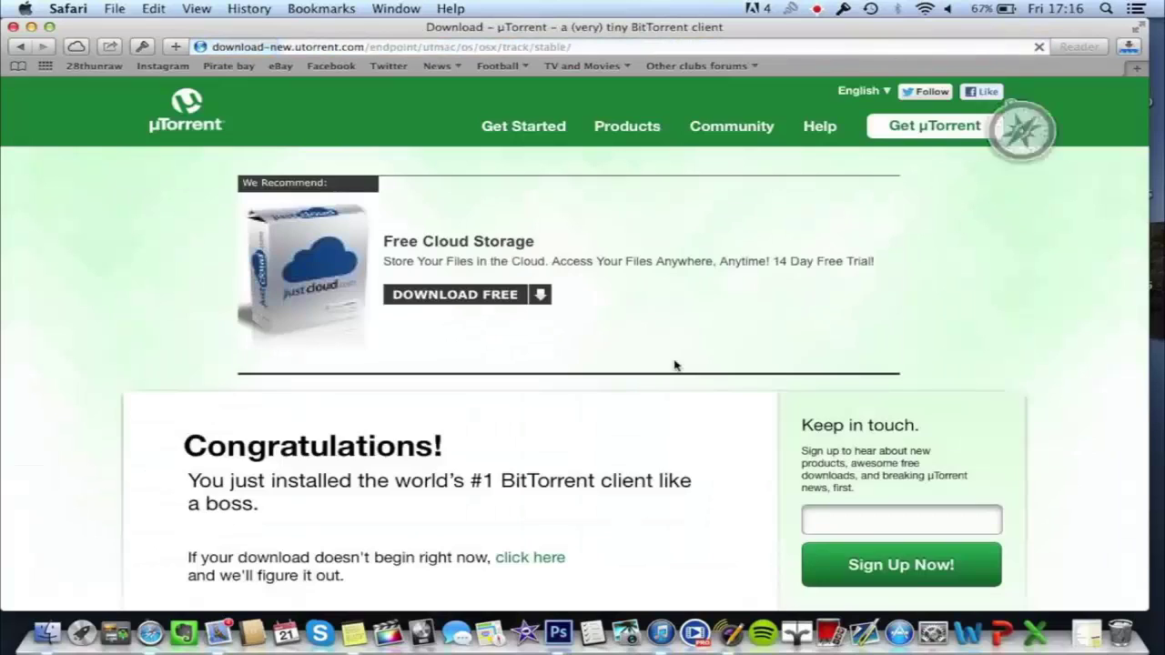
scroll(675, 365, "down", 1)
scroll(673, 365, "up", 1)
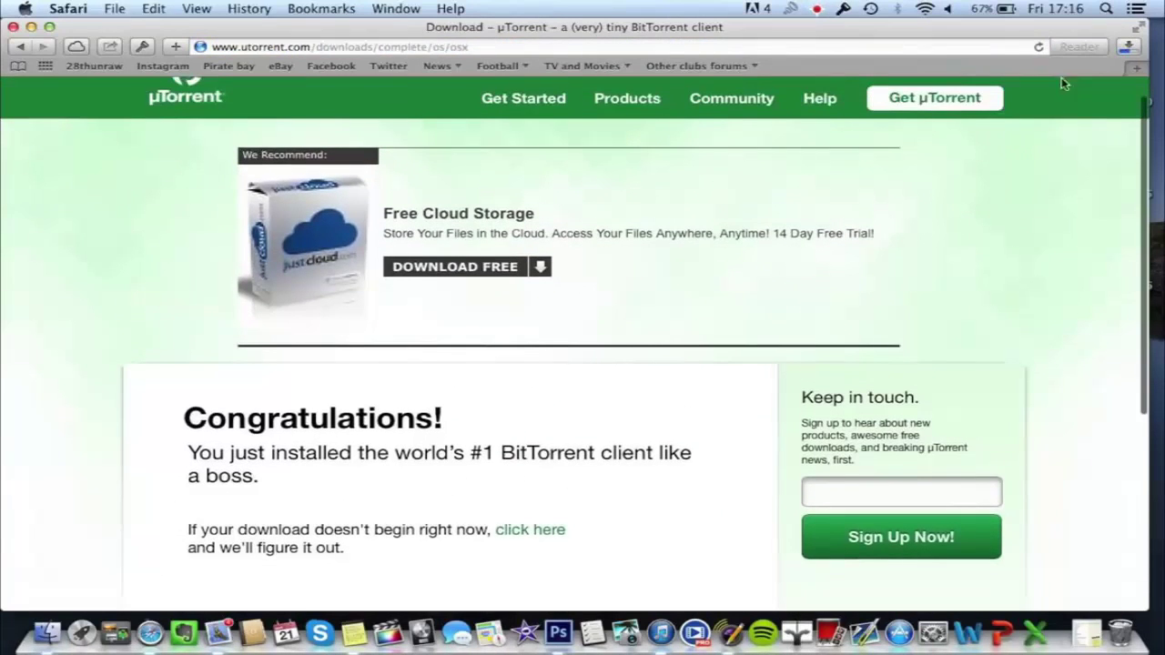
left_click(1129, 47)
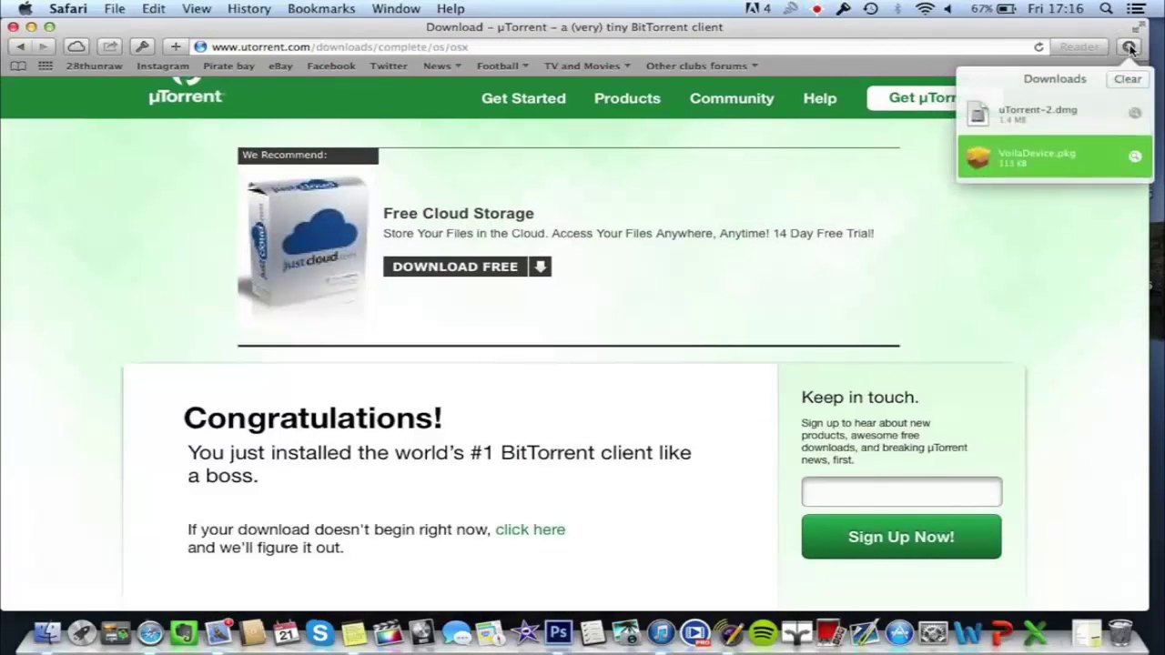
left_click(1071, 117)
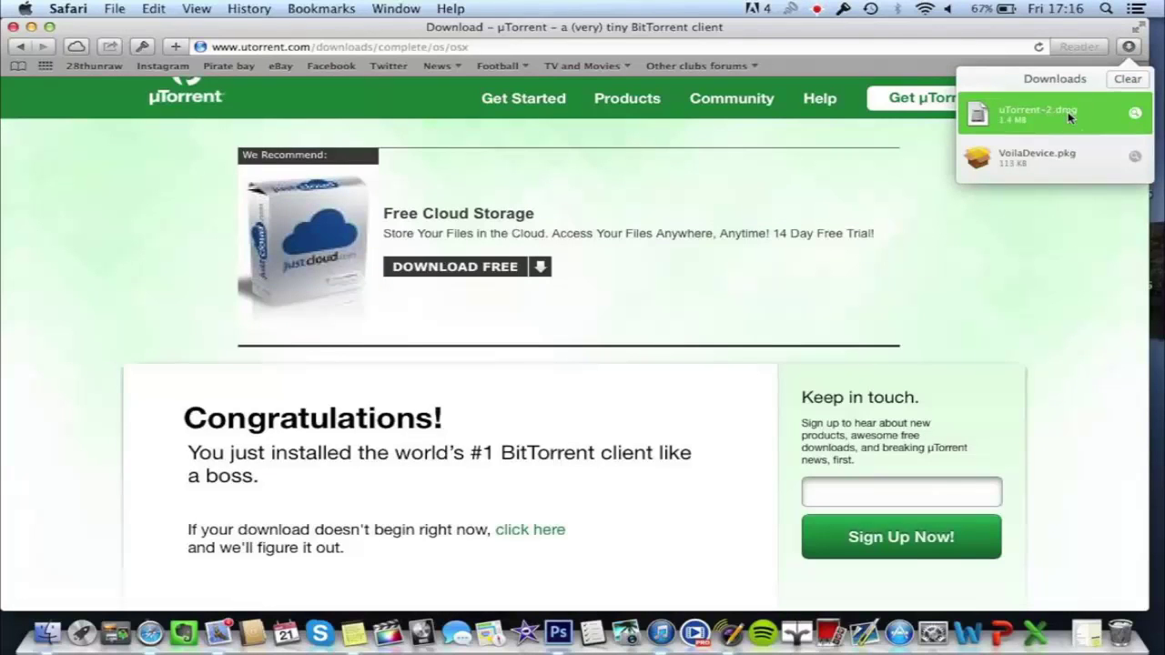
Step: Mount uTorrent-2.dmg and launch uTorrent-Installer, confirming the downloaded-app security warning
double_click(1069, 113)
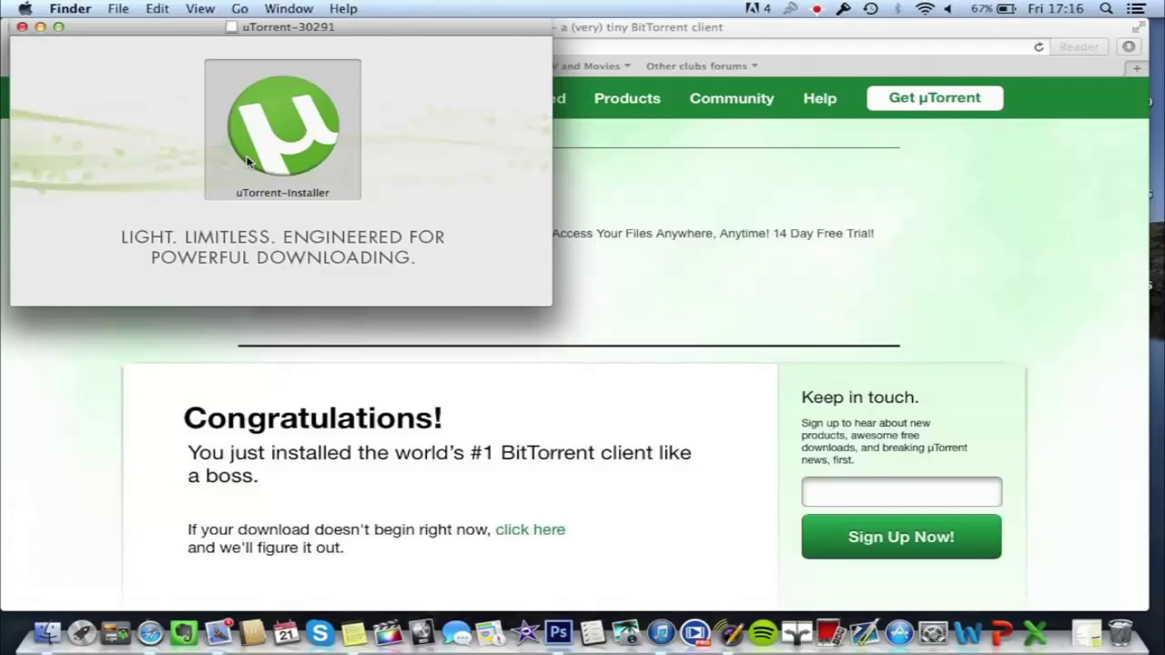
double_click(248, 162)
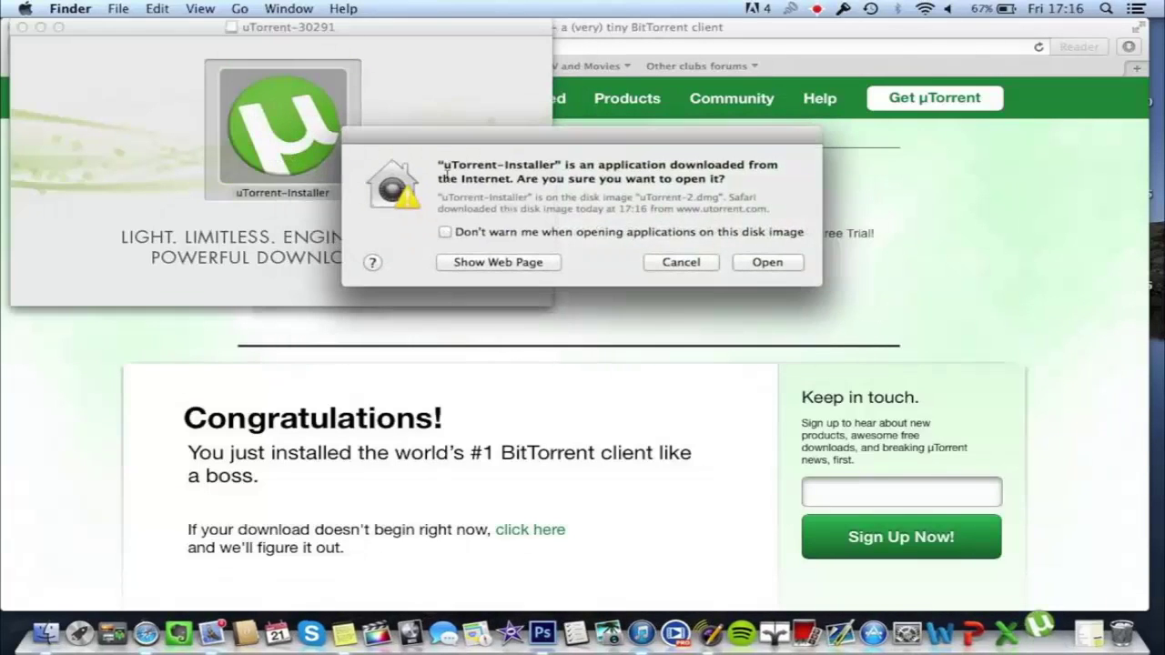
left_click(756, 264)
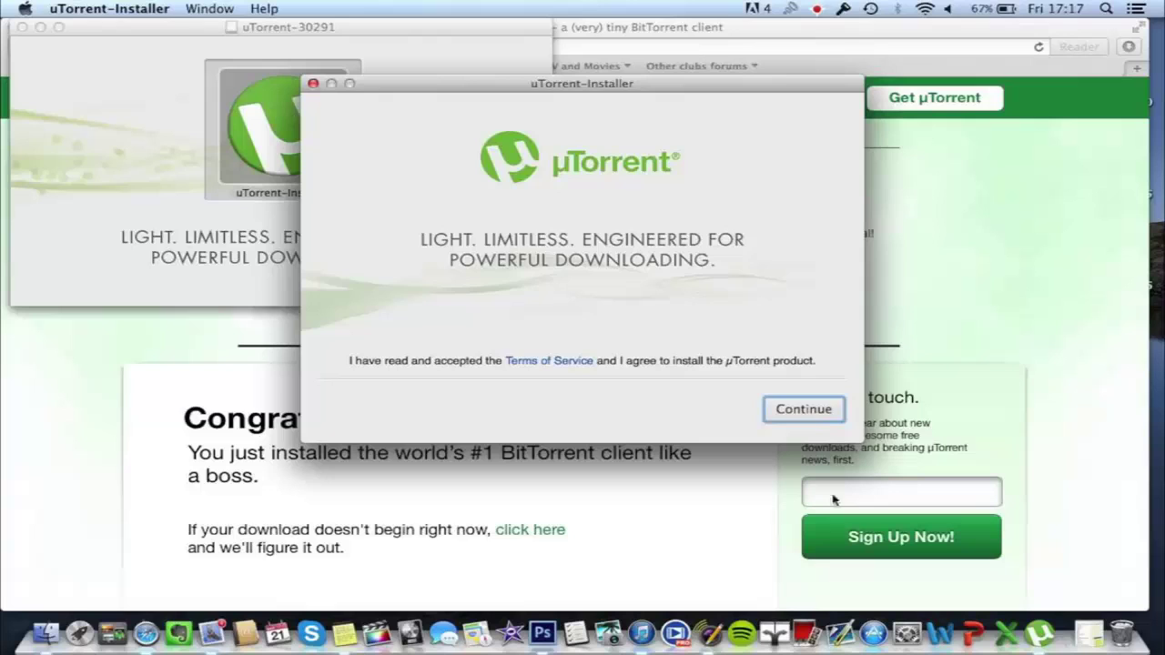
Step: Accept the terms and the Spigot extensions offer to install µTorrent, then close Safari
left_click(811, 411)
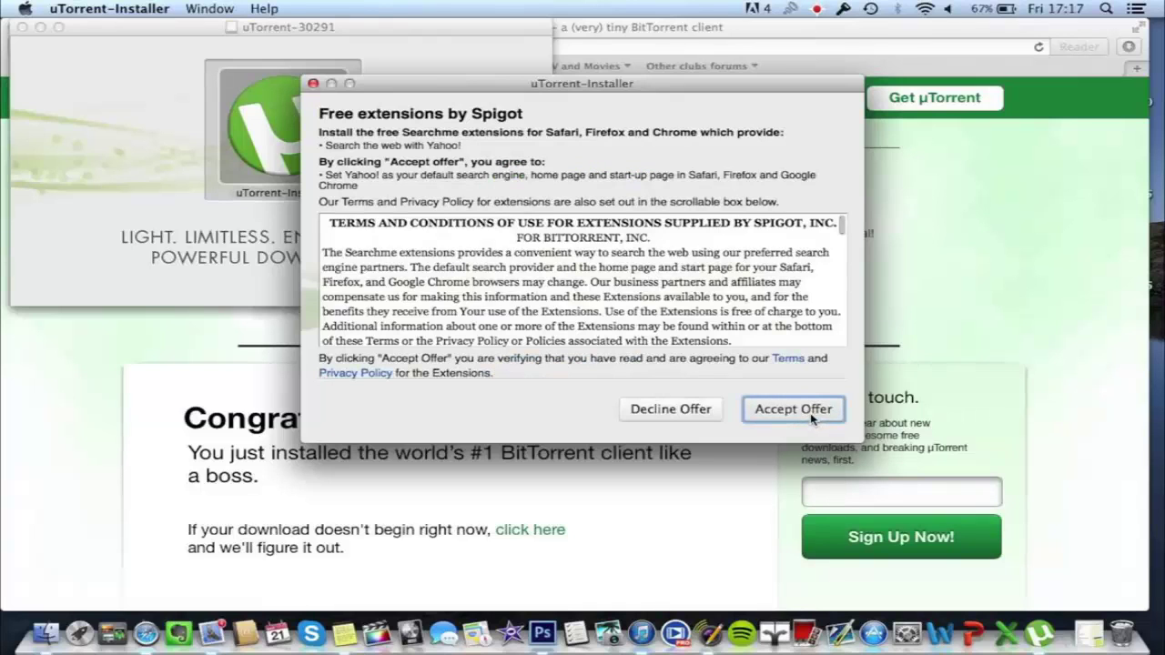
left_click(813, 416)
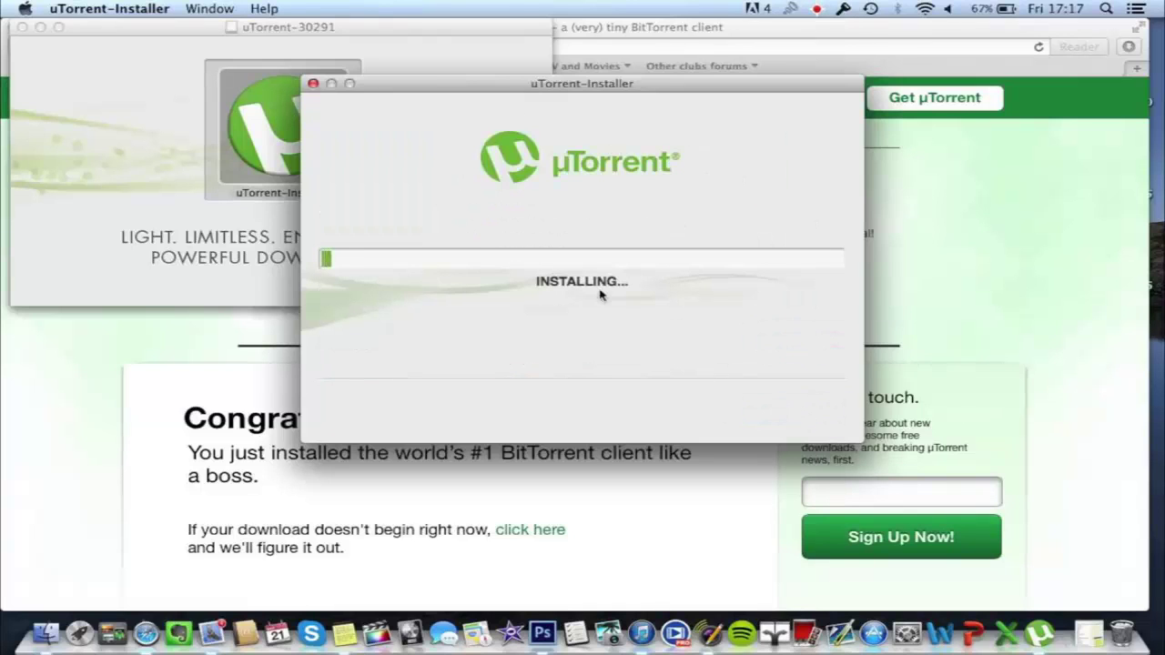
left_click(626, 29)
key("super+h")
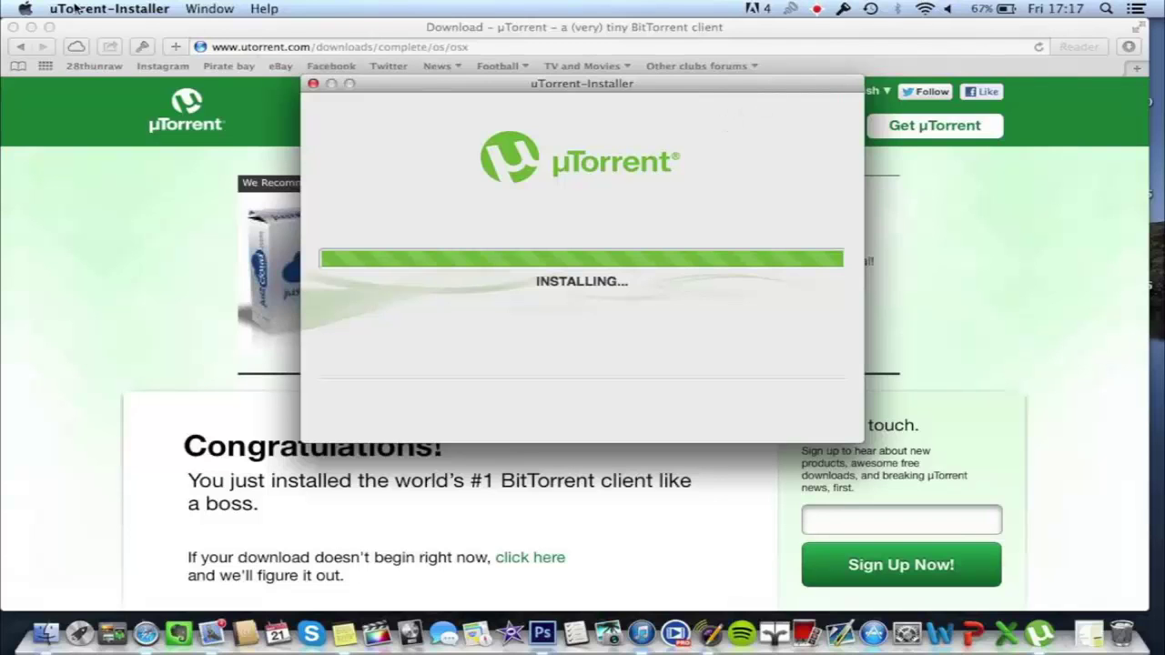
left_click(13, 26)
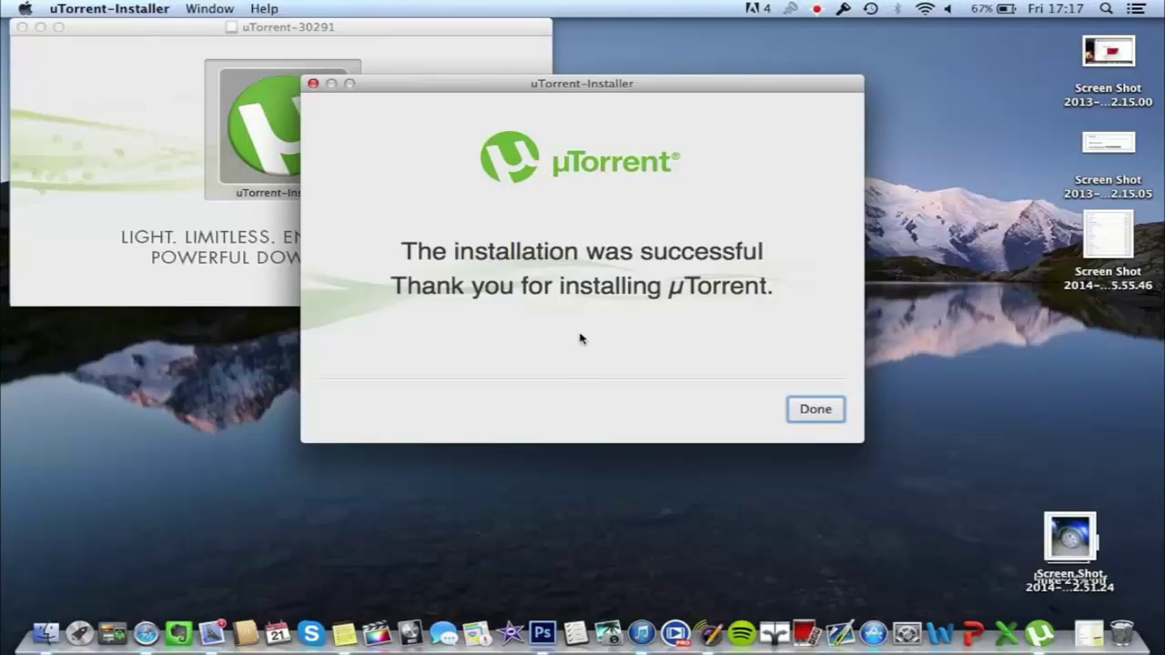
Step: Close the installer and open µTorrent Preferences on the General settings
left_click(809, 413)
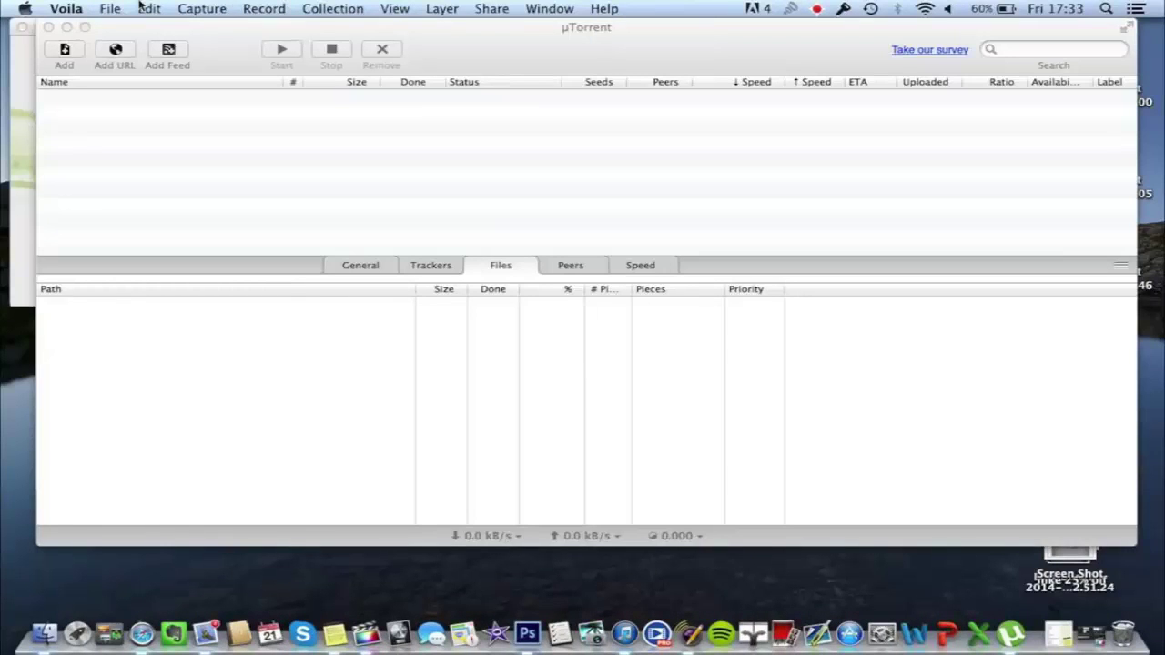
left_click(28, 11)
left_click(434, 158)
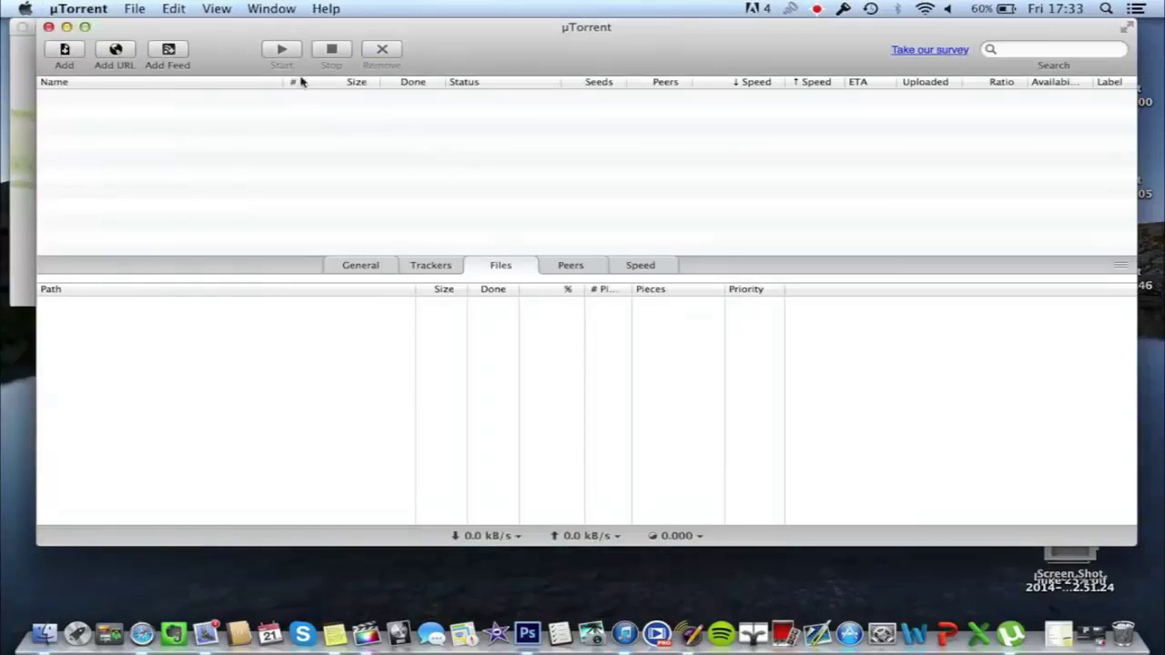
left_click(95, 12)
left_click(290, 148)
left_click(78, 9)
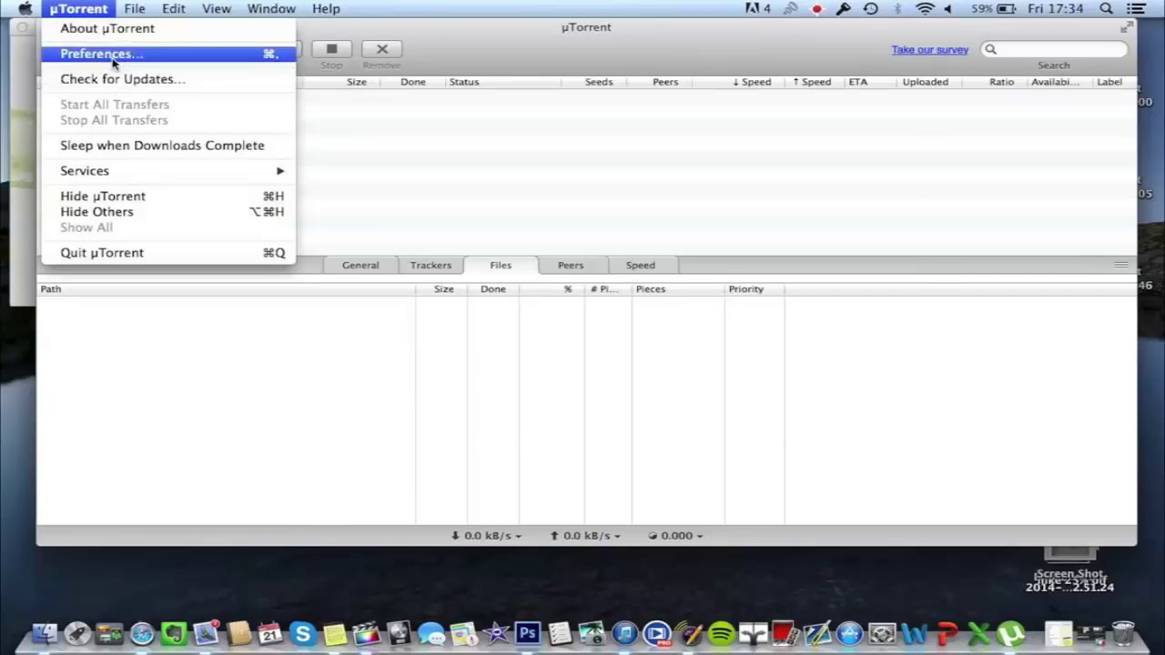
left_click(78, 55)
left_click(318, 58)
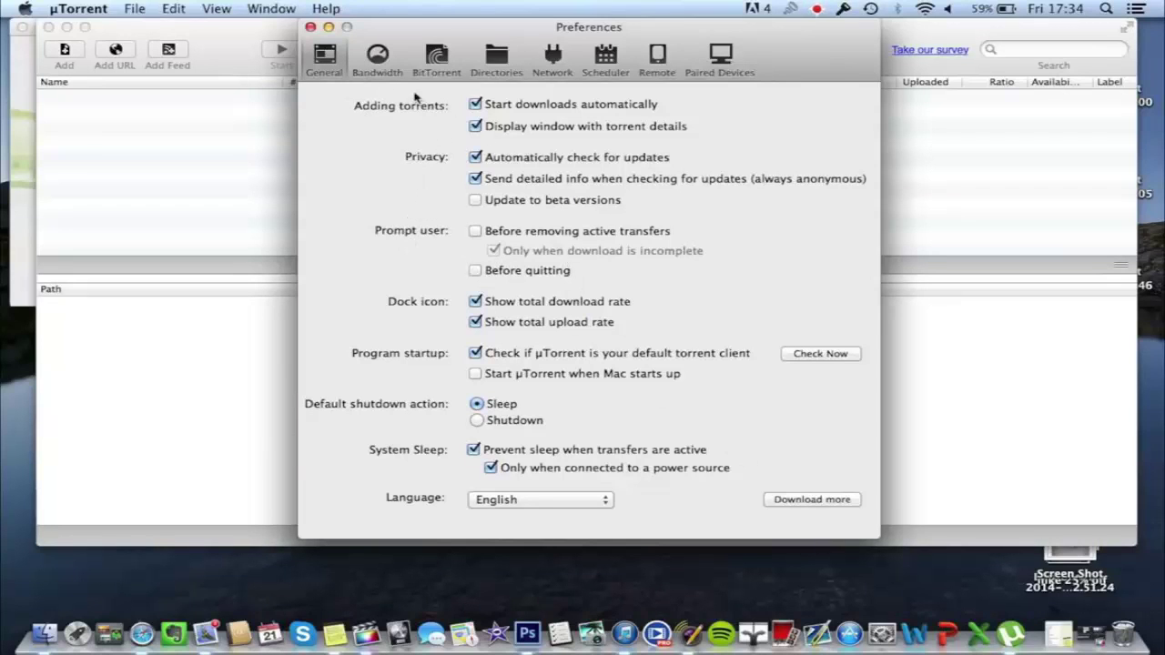
Step: Switch Preferences to the Bandwidth settings, showing unlimited 0 kB/s upload and download
left_click(375, 59)
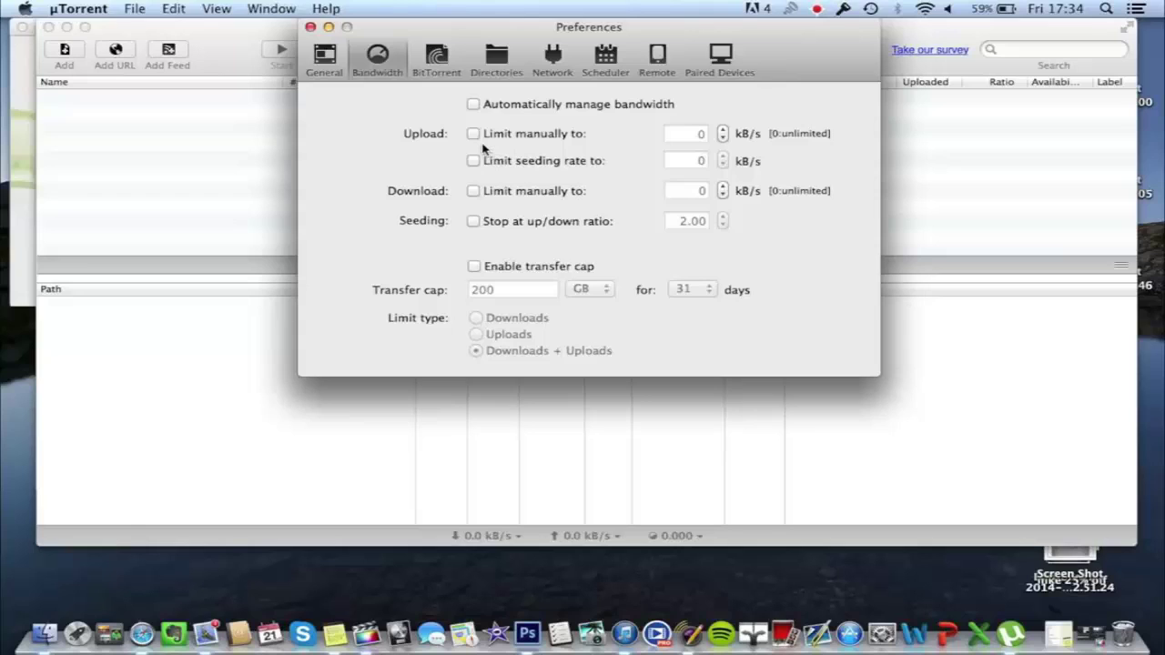
Step: Set BitTorrent connection limits to 300 global and 2350 per torrent, forcing outgoing encryption
left_click(438, 60)
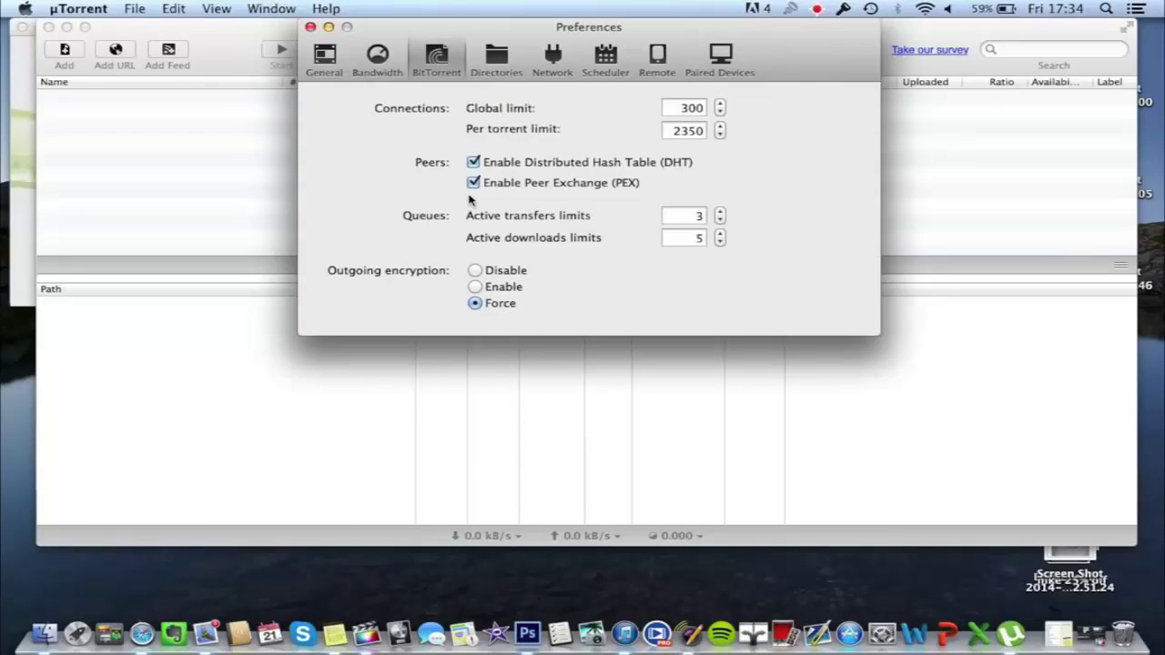
double_click(692, 108)
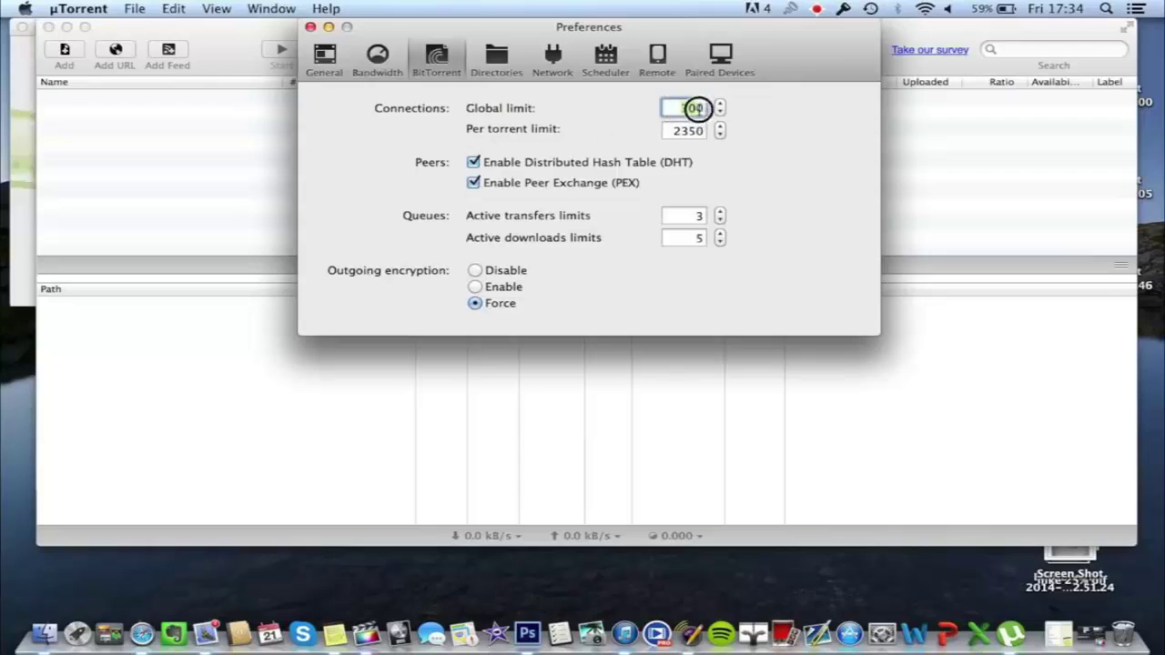
double_click(690, 130)
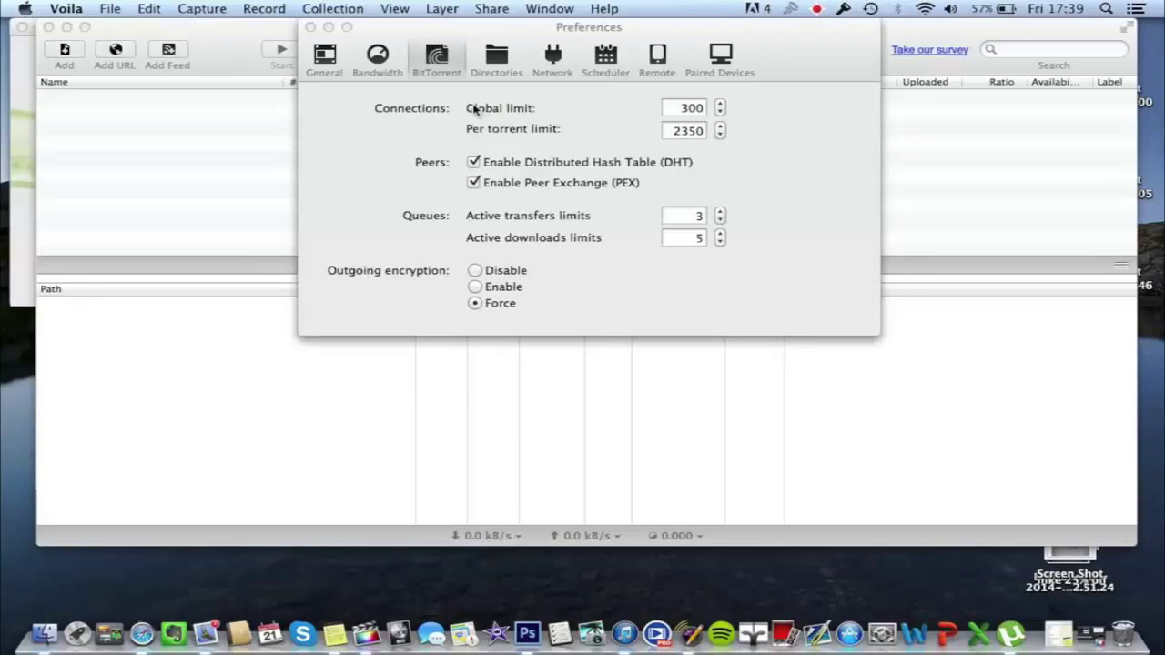
left_click(554, 138)
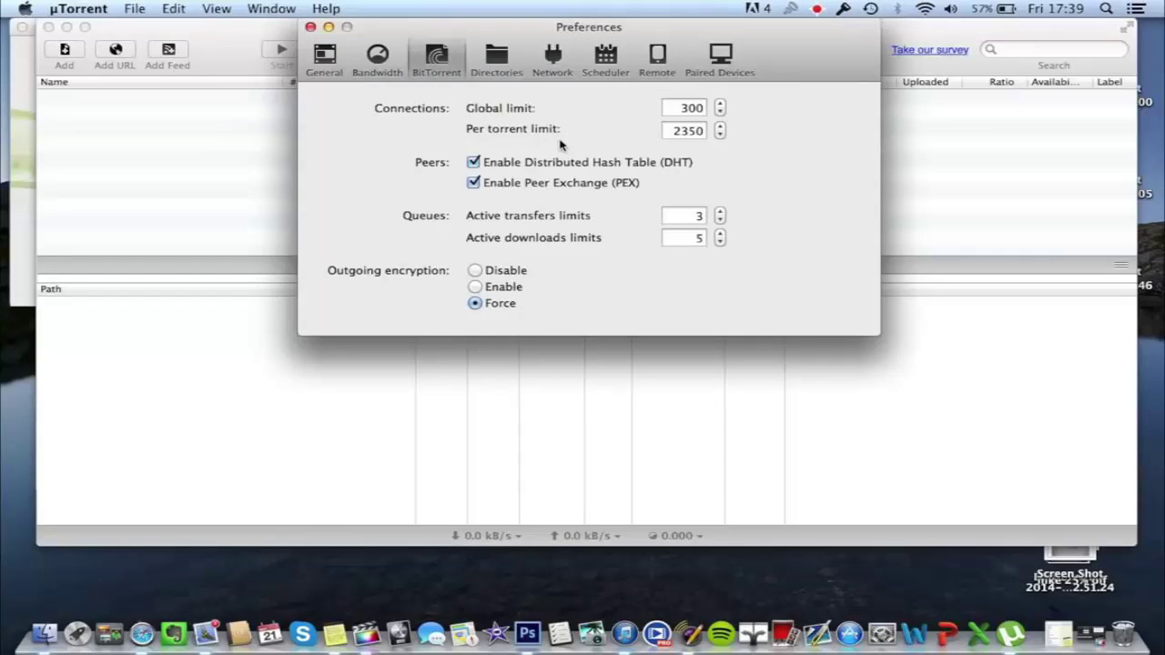